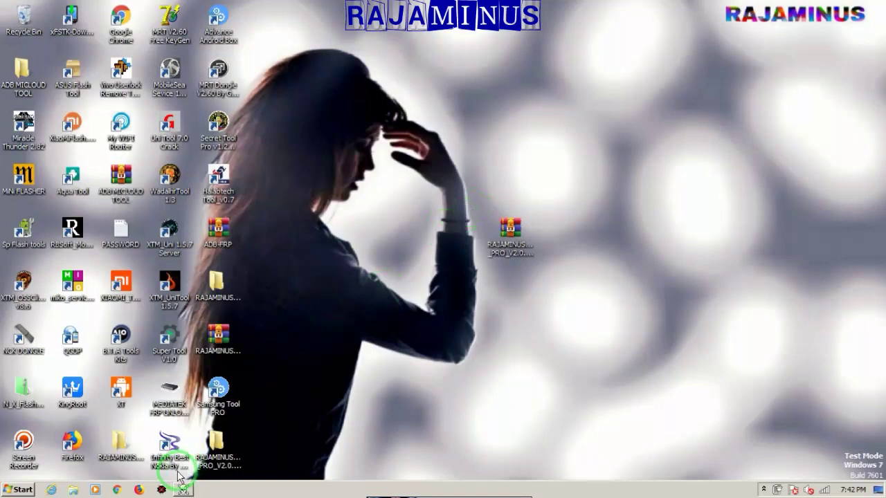
Move the RAJAMINUS_MCT _PRO_V2.0.5_FULL_CRACKED folder to the open middle area of the desktop, beside the archive
{"action": "left_click", "coordinate": [421, 225]}
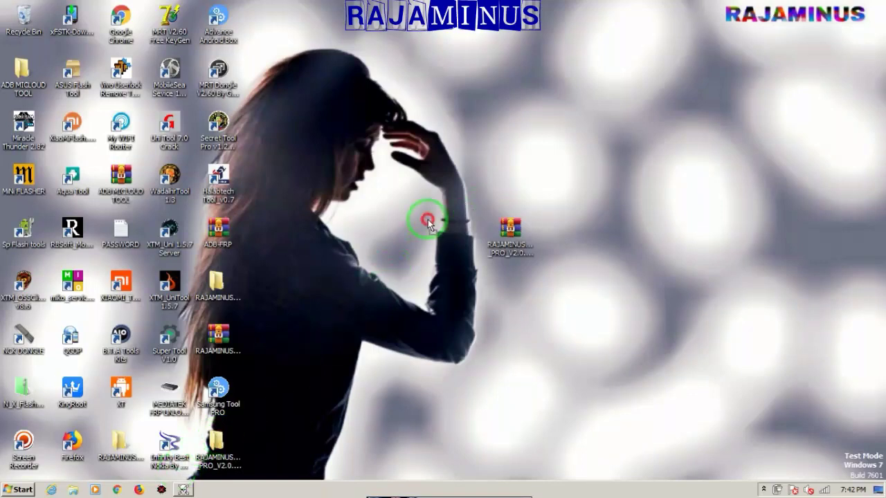
{"action": "left_click_drag", "start_coordinate": [219, 447], "coordinate": [421, 227]}
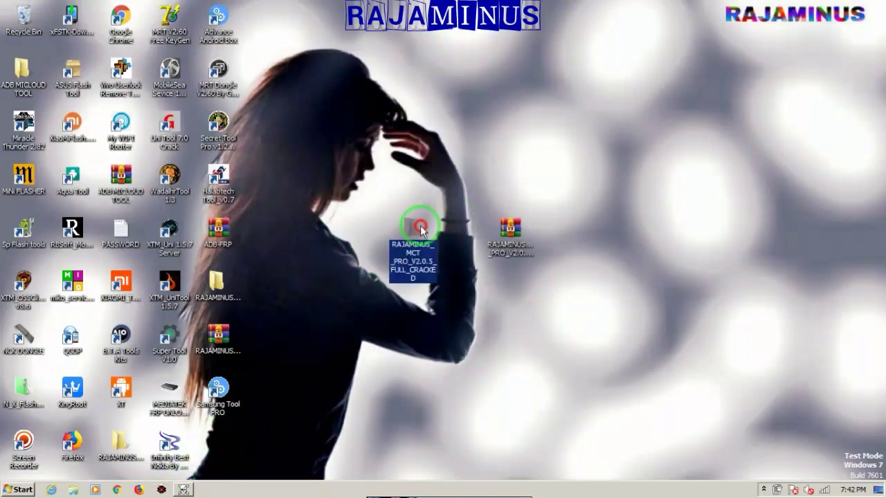
{"action": "left_click", "coordinate": [463, 279]}
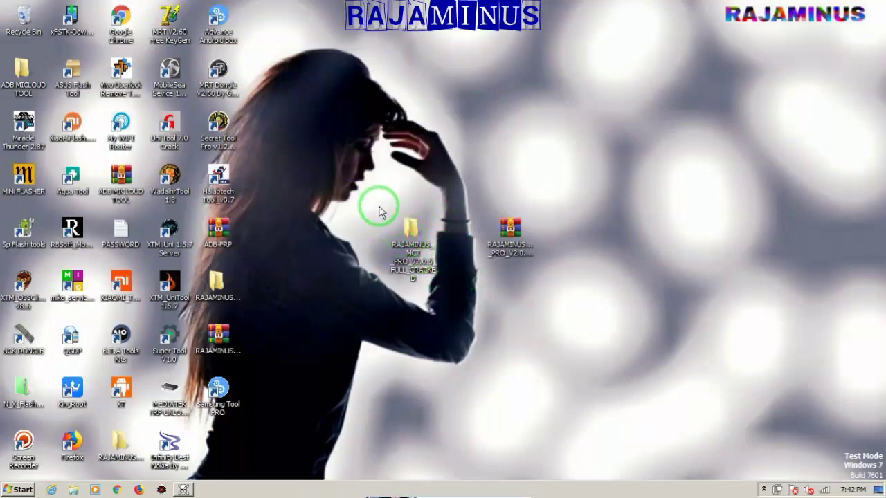
{"action": "left_click_drag", "start_coordinate": [382, 213], "coordinate": [464, 308]}
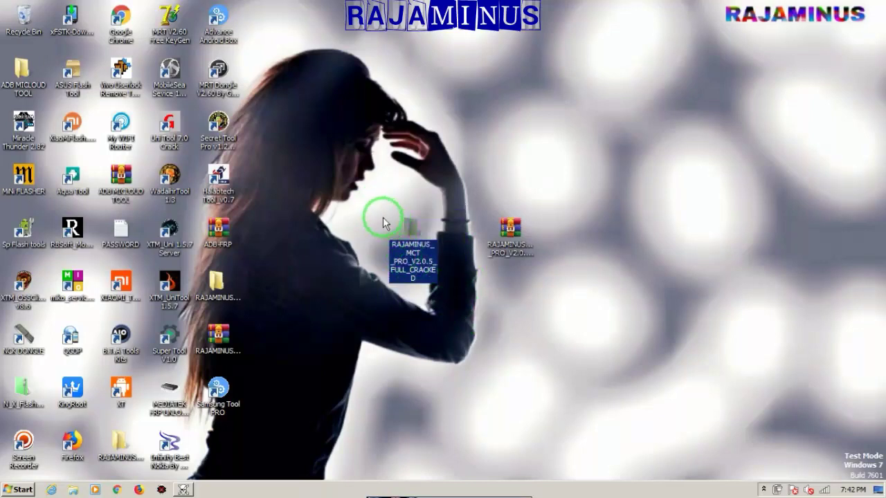
{"action": "left_click_drag", "start_coordinate": [382, 219], "coordinate": [459, 313]}
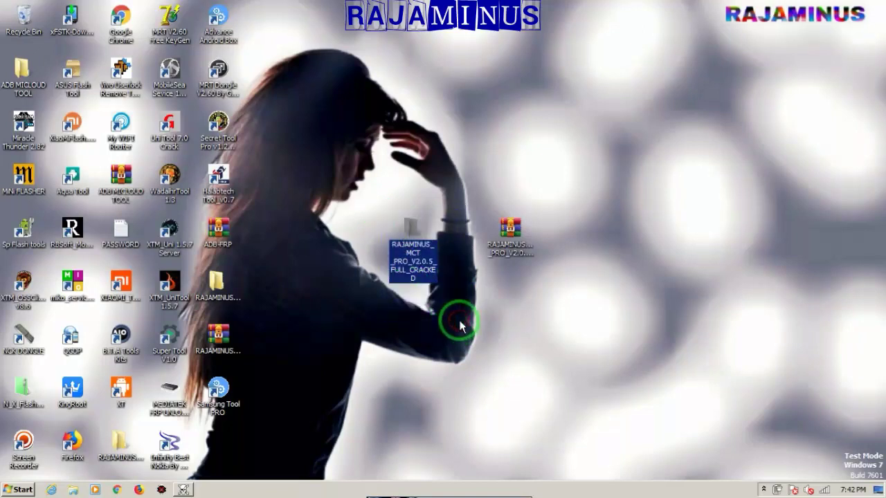
{"action": "left_click", "coordinate": [468, 266]}
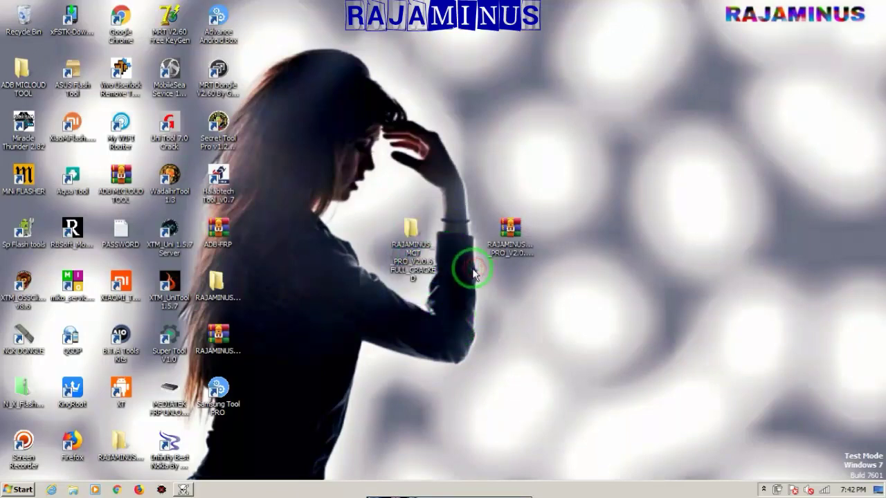
Launch the MCT Pro V2.0.5 installer from the subfolder of the RAJAMINUS_MCT _PRO_V2.0.5_FULL_CRACKED folder
{"action": "double_click", "coordinate": [411, 235]}
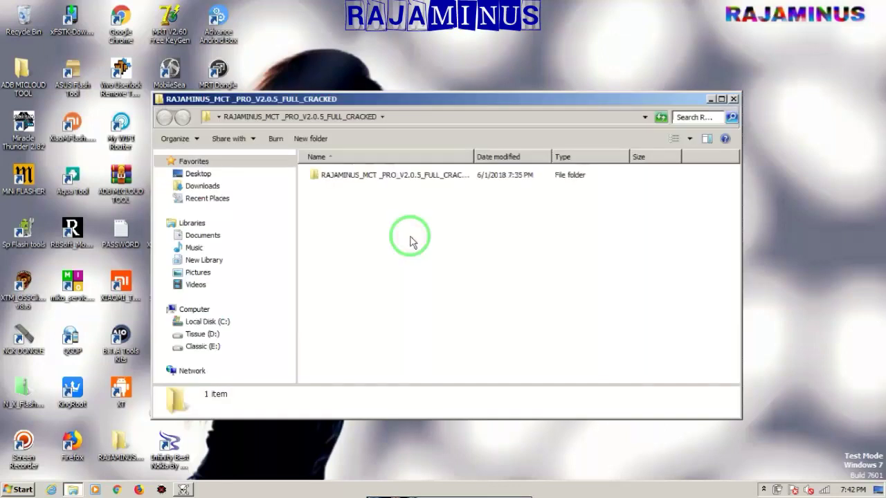
{"action": "left_click", "coordinate": [410, 179]}
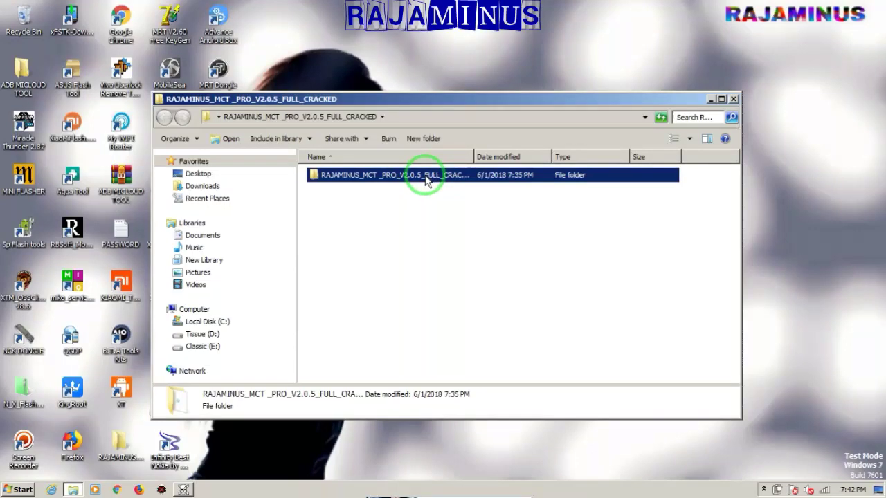
{"action": "double_click", "coordinate": [427, 181]}
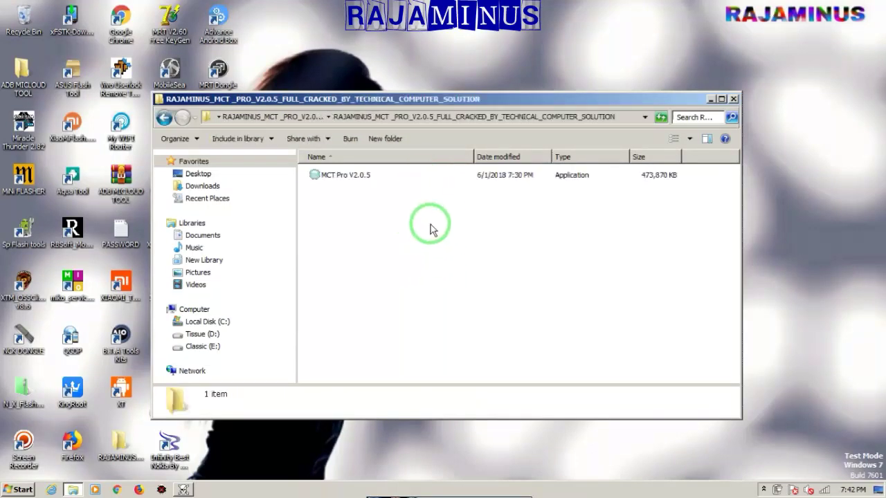
{"action": "left_click", "coordinate": [416, 177]}
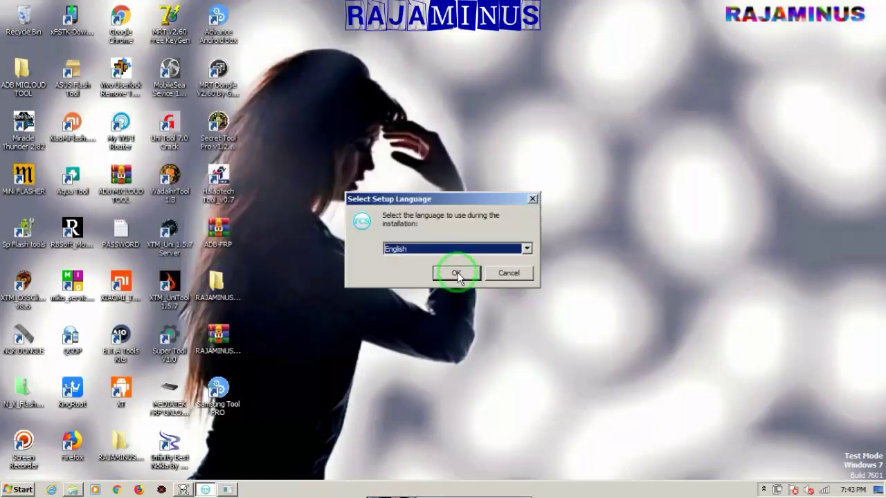
Set up the installation in English with the default destination and Start Menu folder, and enable creating a desktop icon
{"action": "left_click", "coordinate": [456, 273]}
{"action": "left_click", "coordinate": [512, 349]}
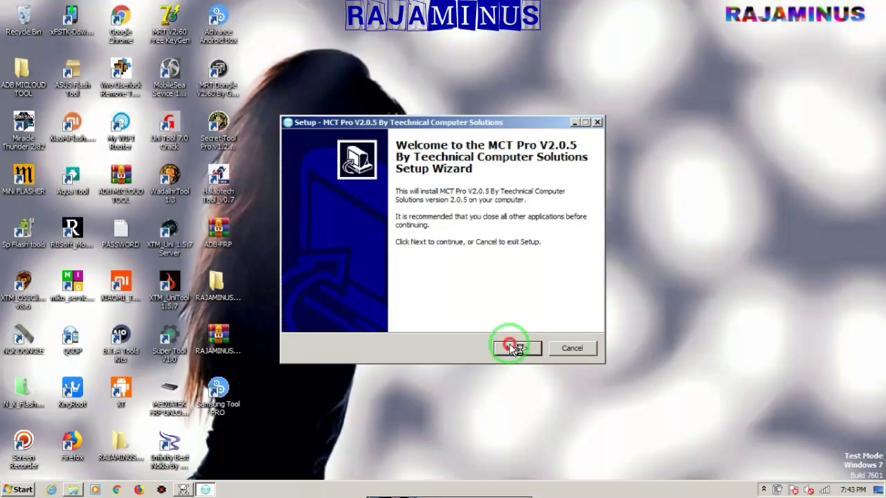
{"action": "left_click", "coordinate": [513, 349]}
{"action": "left_click", "coordinate": [512, 350]}
{"action": "left_click", "coordinate": [329, 221]}
{"action": "left_click", "coordinate": [316, 222]}
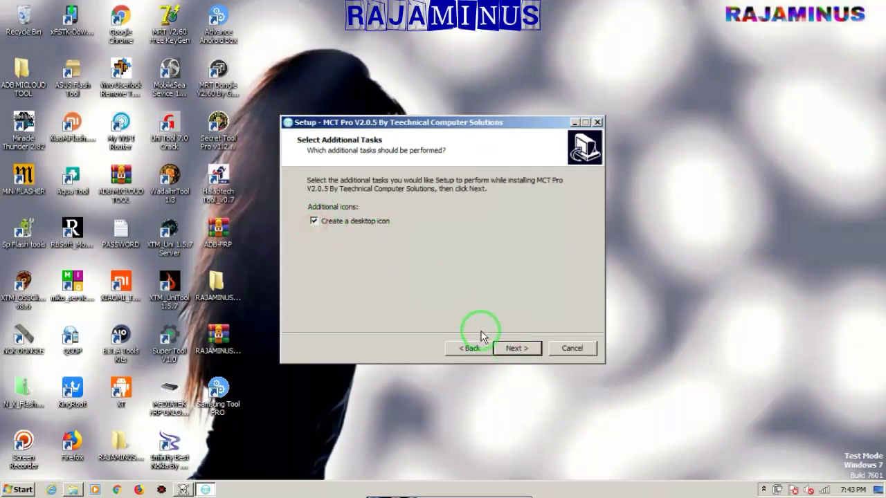
Install MCT Pro V2.0.5 and finish the setup with the option to launch the program enabled
{"action": "left_click", "coordinate": [508, 348]}
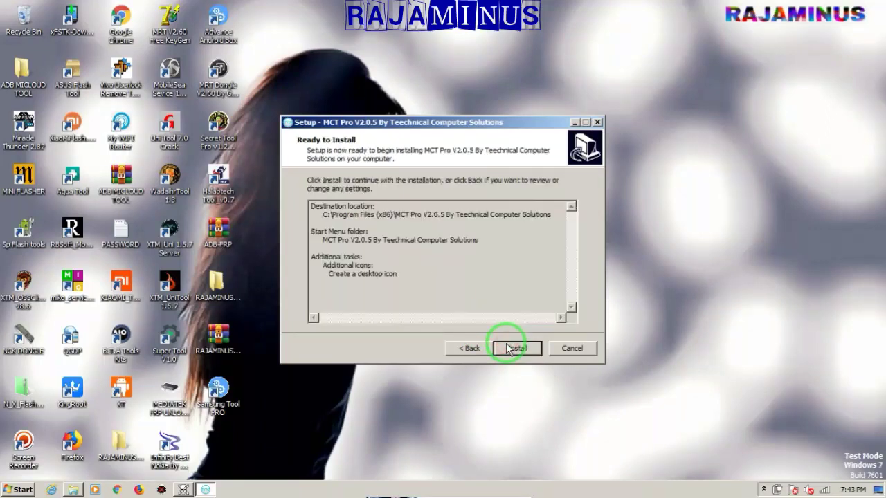
{"action": "left_click", "coordinate": [516, 348]}
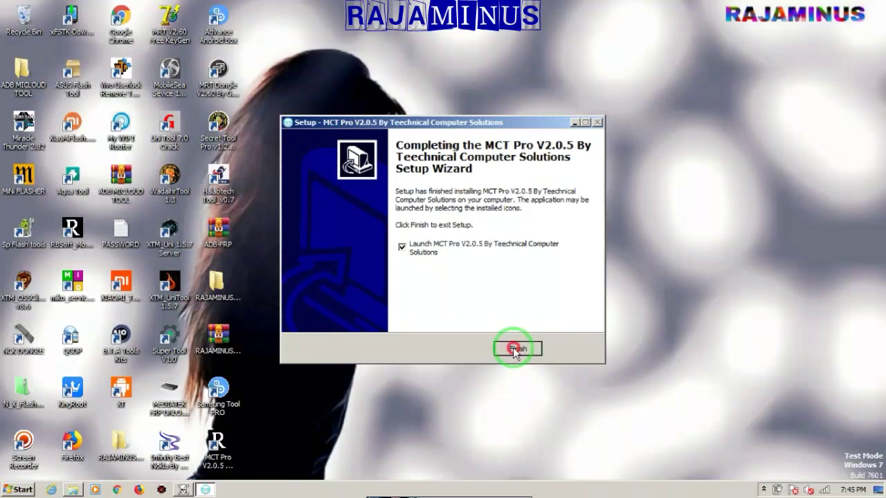
{"action": "left_click", "coordinate": [517, 349]}
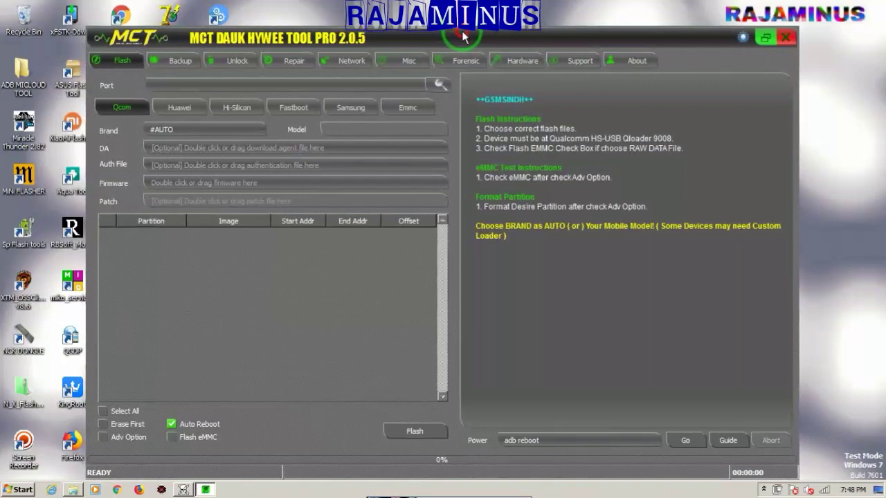
Look through the tool's main sections, including Backup, Unlock, Repair, Misc, Forensic, Hardware, Support and About
{"action": "left_click_drag", "start_coordinate": [462, 30], "coordinate": [464, 29]}
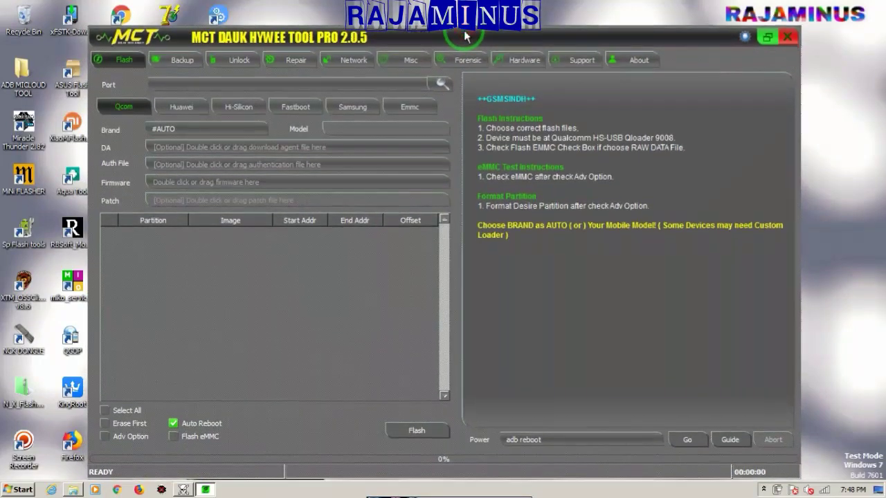
{"action": "left_click", "coordinate": [177, 61]}
{"action": "left_click", "coordinate": [237, 60]}
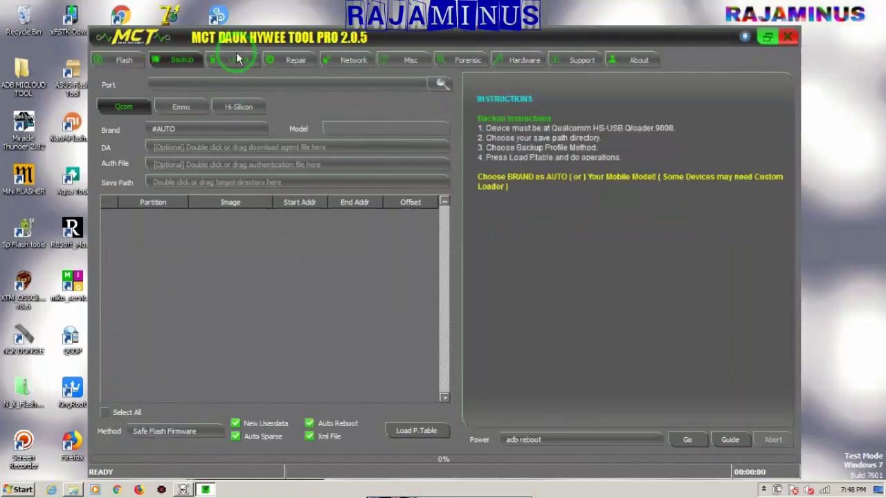
{"action": "left_click", "coordinate": [281, 59]}
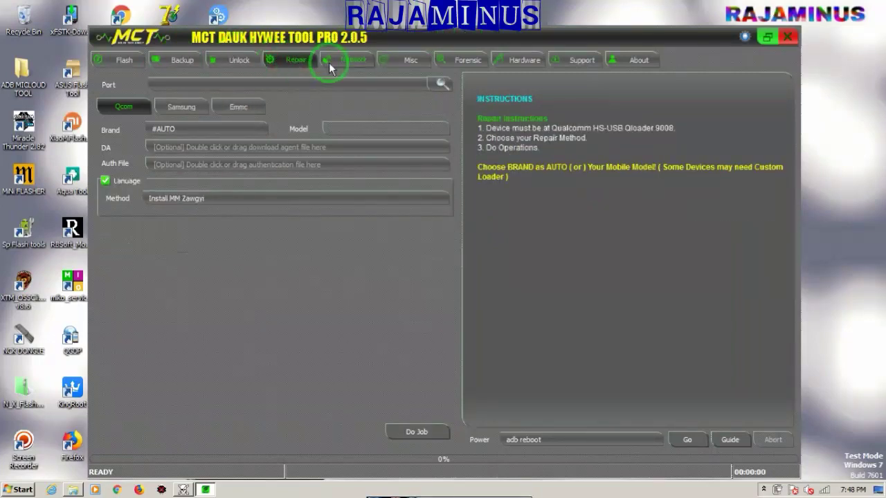
{"action": "left_click", "coordinate": [406, 60]}
{"action": "left_click", "coordinate": [448, 64]}
{"action": "left_click", "coordinate": [513, 62]}
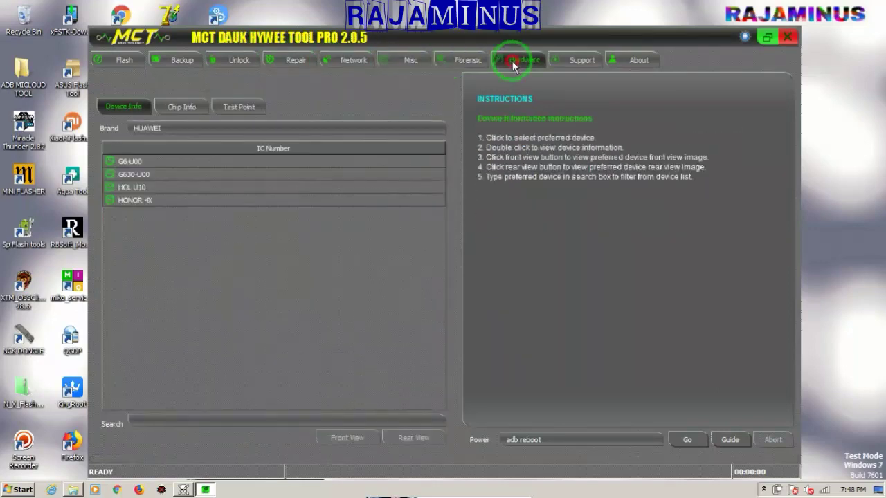
{"action": "left_click", "coordinate": [560, 62]}
{"action": "left_click", "coordinate": [614, 64]}
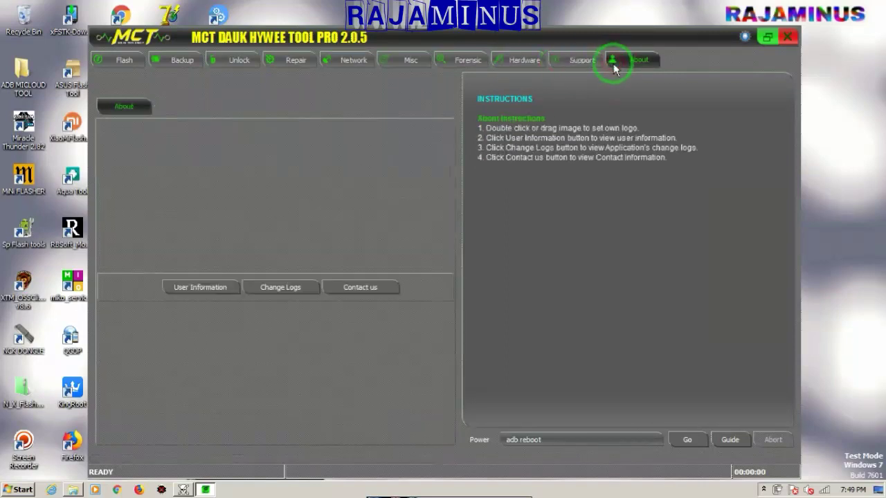
Examine the Flash options for Qcom, Huawei, Hi-Silicon, Fastboot, Samsung and Emmc
{"action": "left_click", "coordinate": [132, 64]}
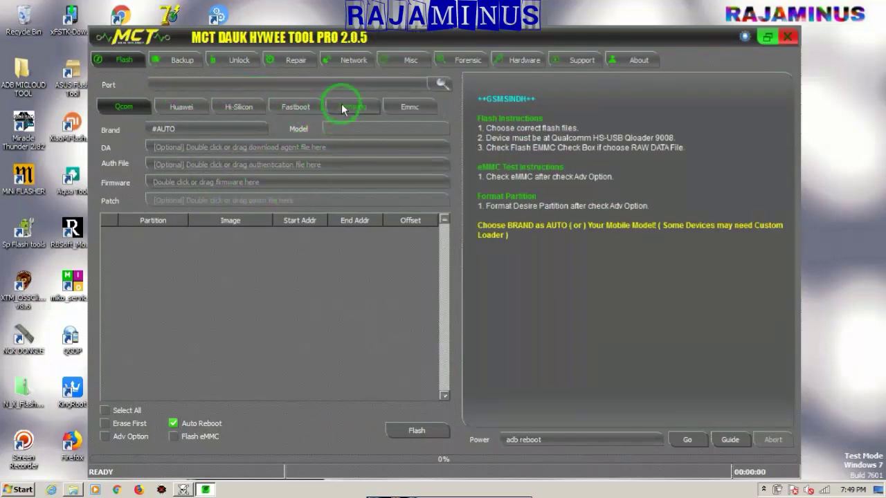
{"action": "left_click", "coordinate": [192, 110]}
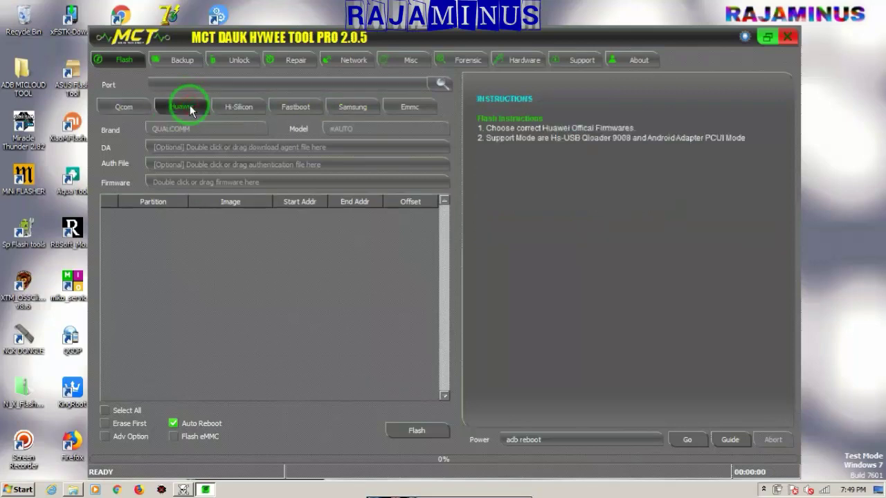
{"action": "left_click", "coordinate": [225, 107]}
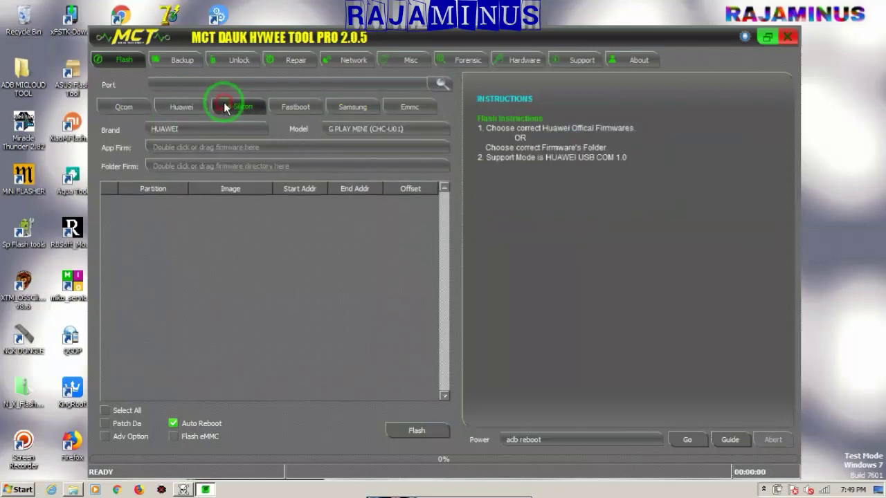
{"action": "left_click", "coordinate": [288, 111]}
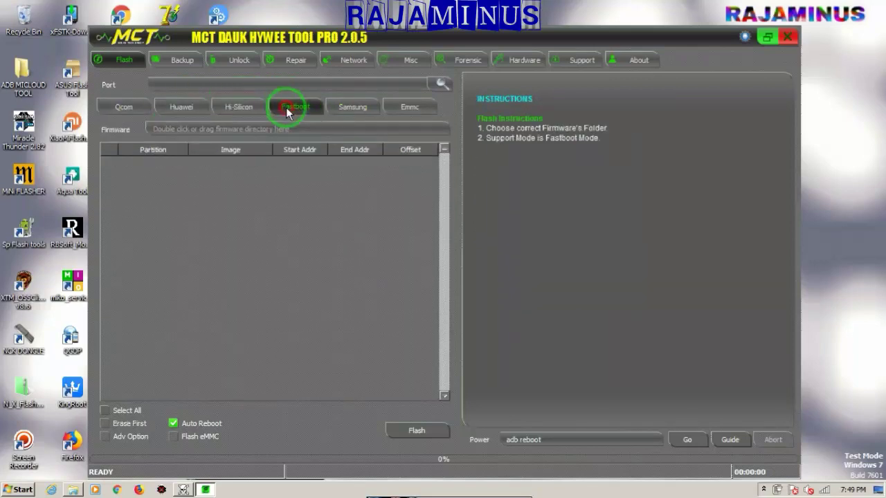
{"action": "left_click", "coordinate": [351, 109]}
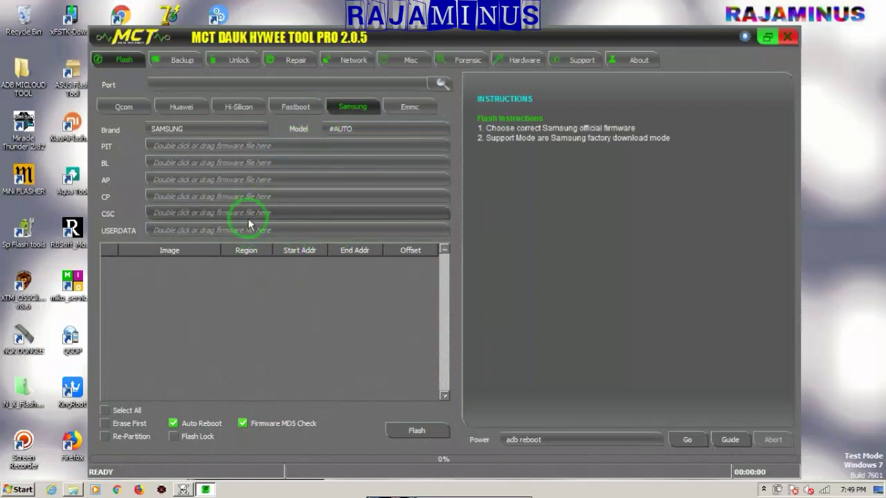
{"action": "left_click", "coordinate": [397, 112]}
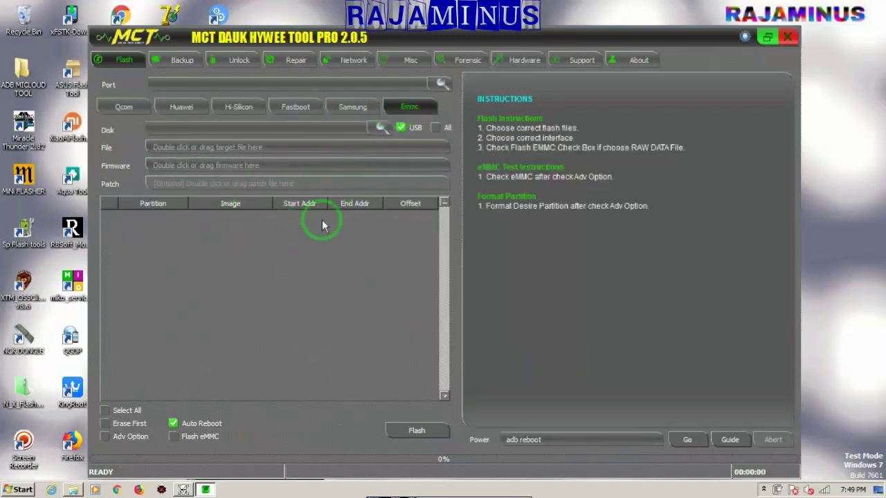
Review the Backup options for Qcom, Emmc and Hi-Silicon, and the Unlock options including Qcom, Hi-Silicon and Samsung
{"action": "left_click", "coordinate": [180, 59]}
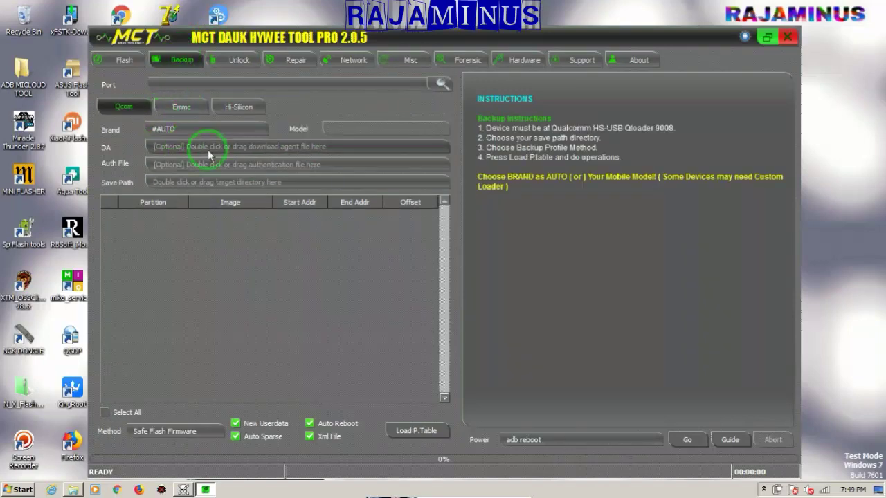
{"action": "left_click", "coordinate": [177, 106]}
{"action": "left_click", "coordinate": [228, 108]}
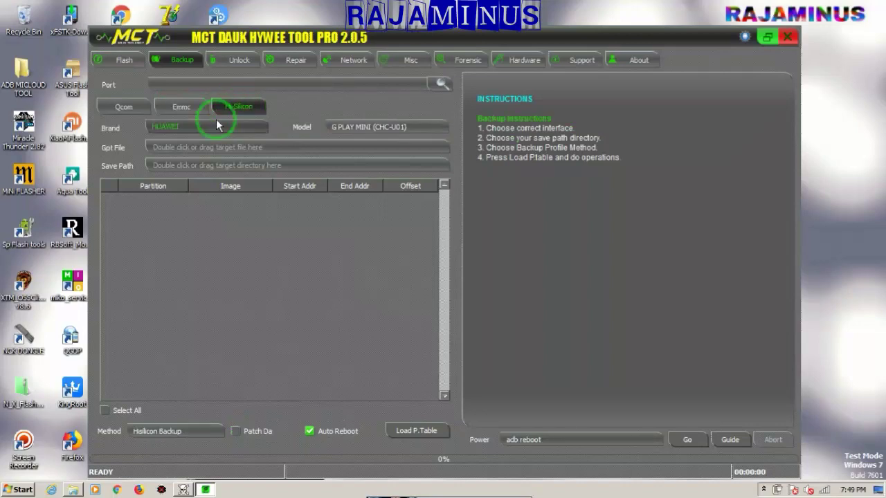
{"action": "left_click", "coordinate": [240, 61]}
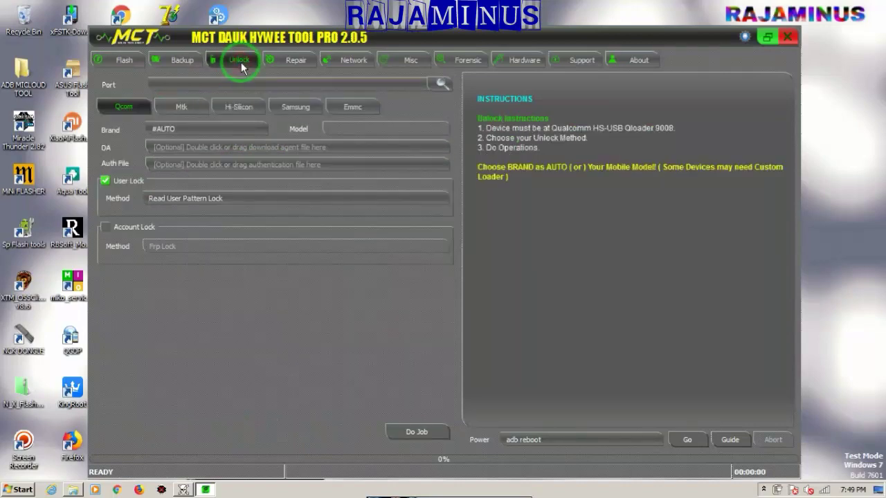
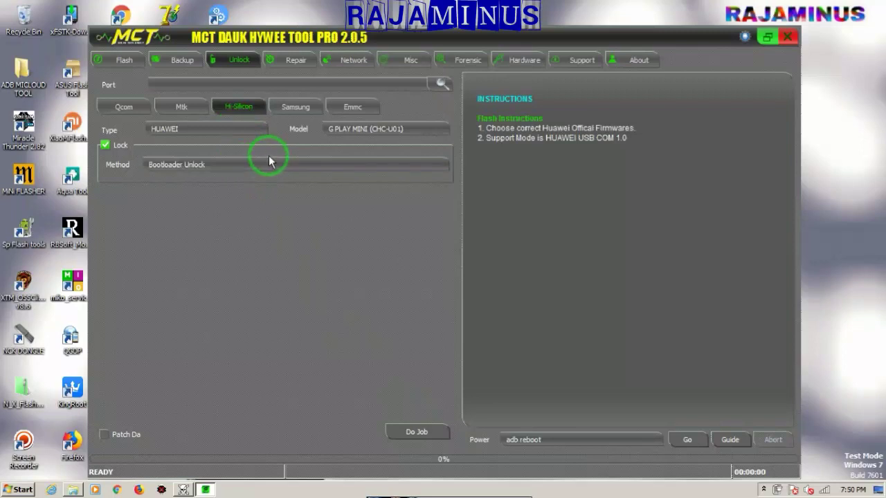
{"action": "left_click", "coordinate": [300, 107]}
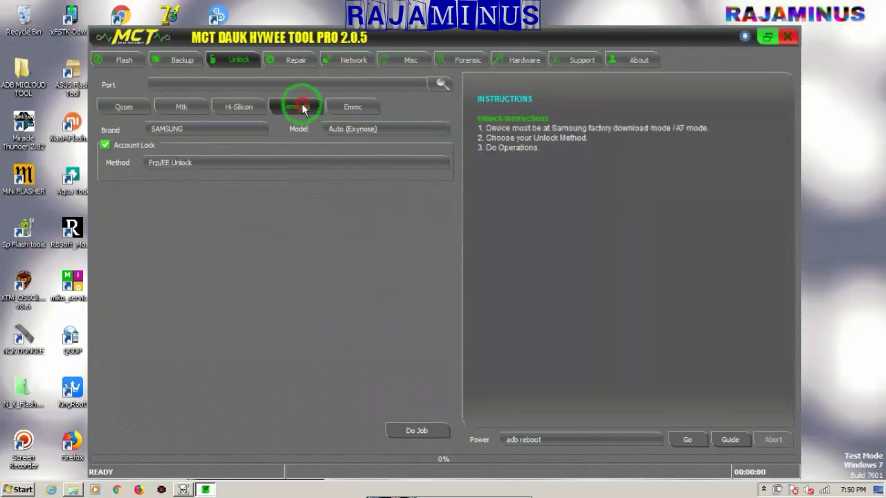
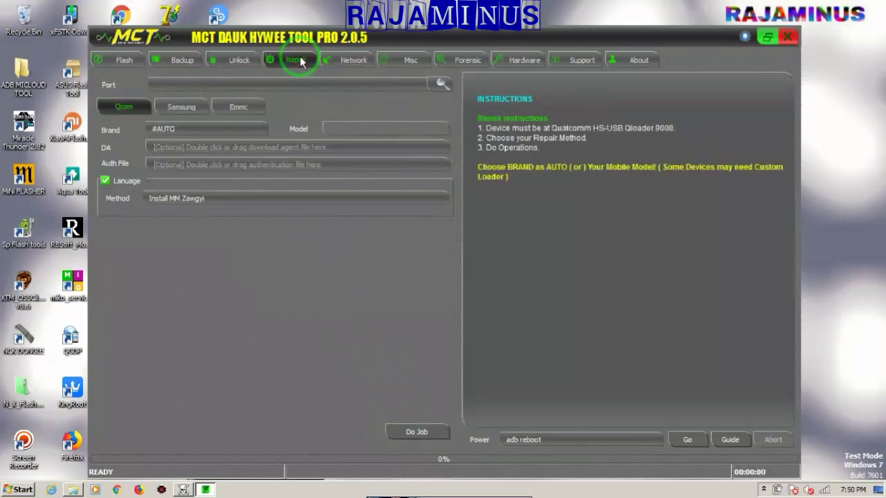
View the Repair options for Samsung and Emmc, and the Network repair options for Qcom
{"action": "left_click", "coordinate": [182, 107]}
{"action": "left_click", "coordinate": [182, 107]}
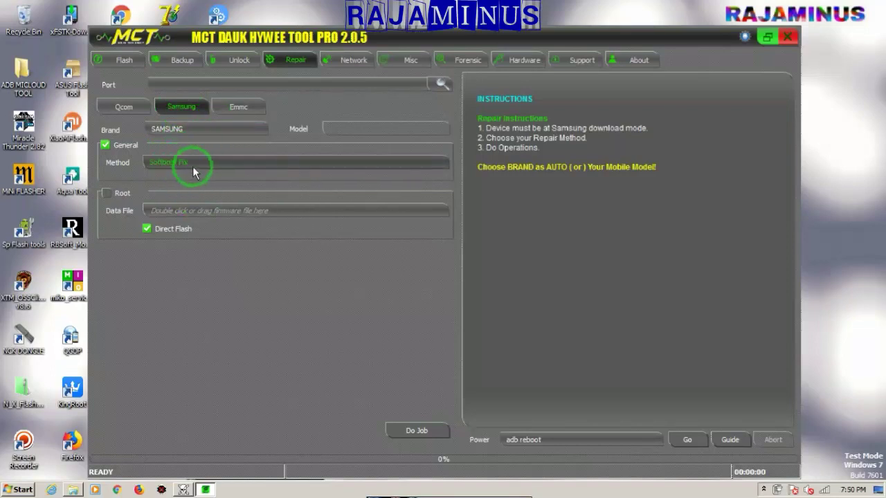
{"action": "left_click", "coordinate": [246, 107]}
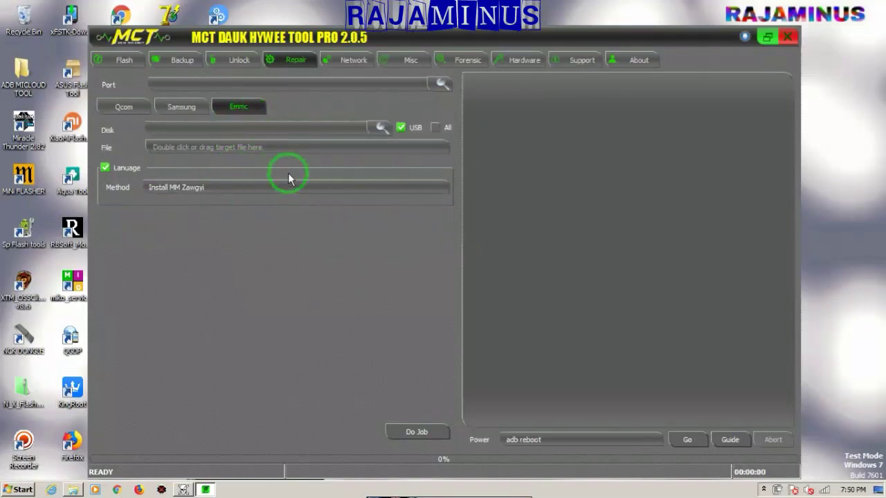
{"action": "left_click", "coordinate": [351, 59]}
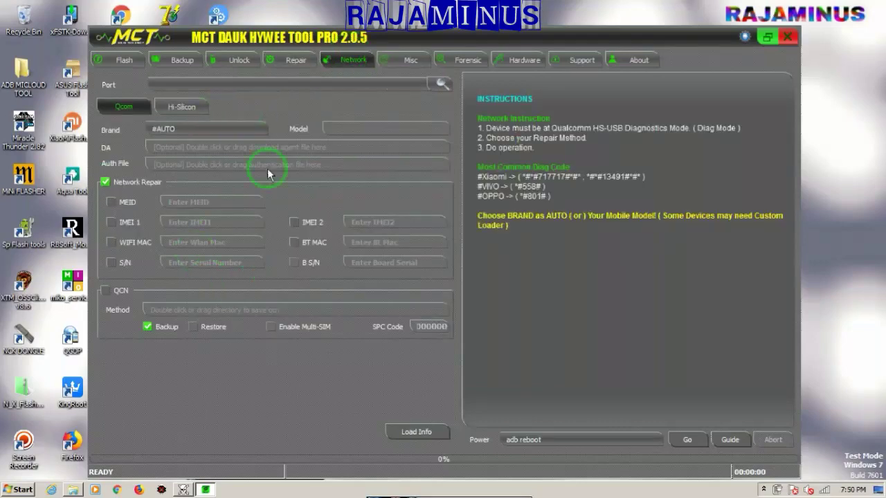
Enable the IMEI 2, BT MAC, MEID and IMEI 1 entries under the Qcom Network Repair options
{"action": "left_click", "coordinate": [294, 222]}
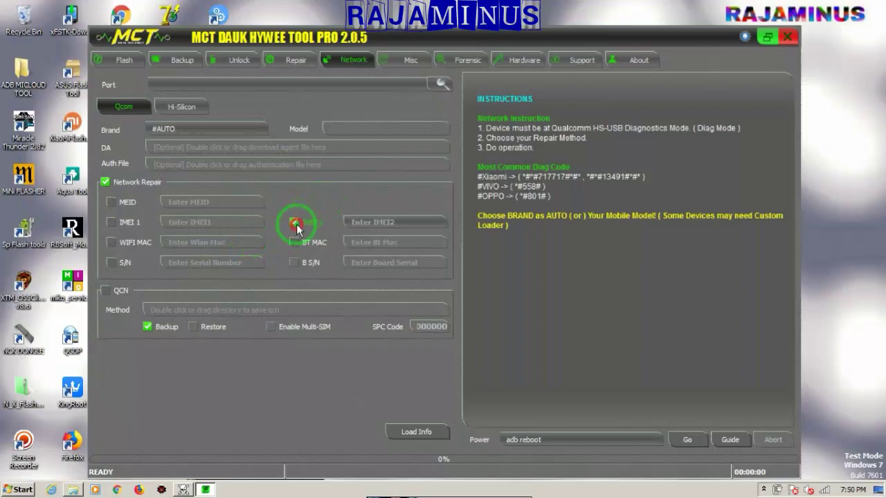
{"action": "left_click", "coordinate": [294, 243]}
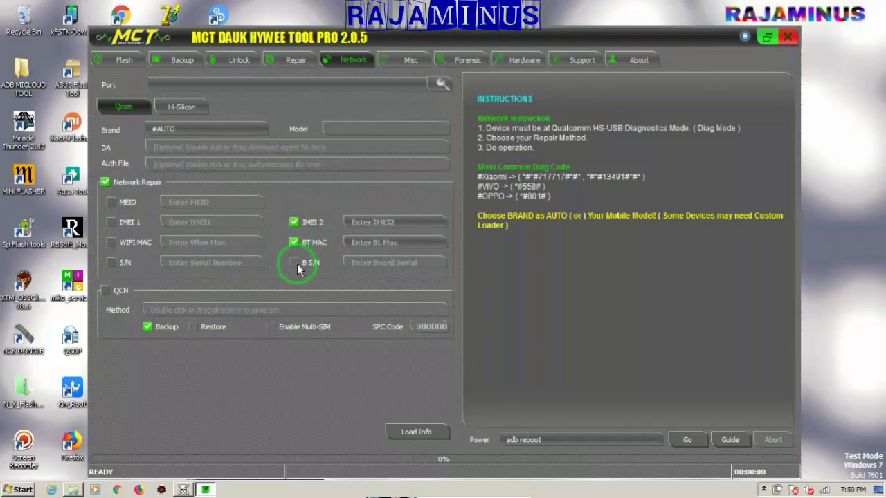
{"action": "left_click", "coordinate": [111, 203]}
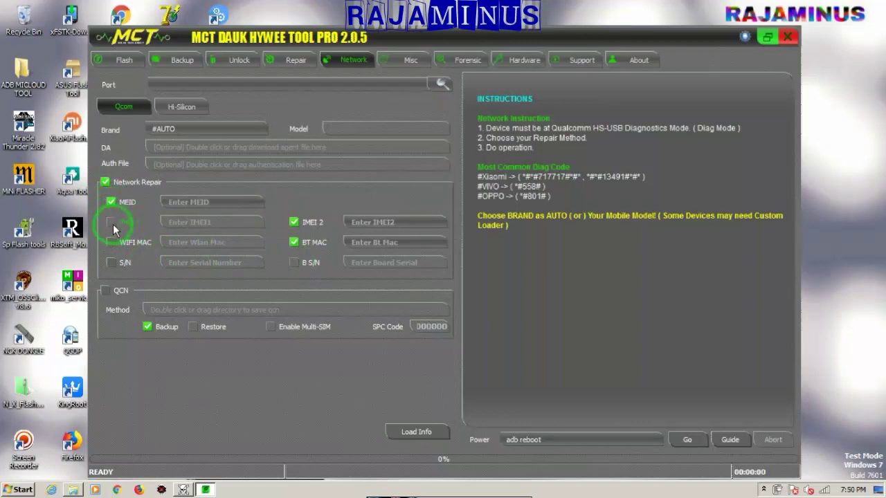
{"action": "left_click", "coordinate": [111, 223]}
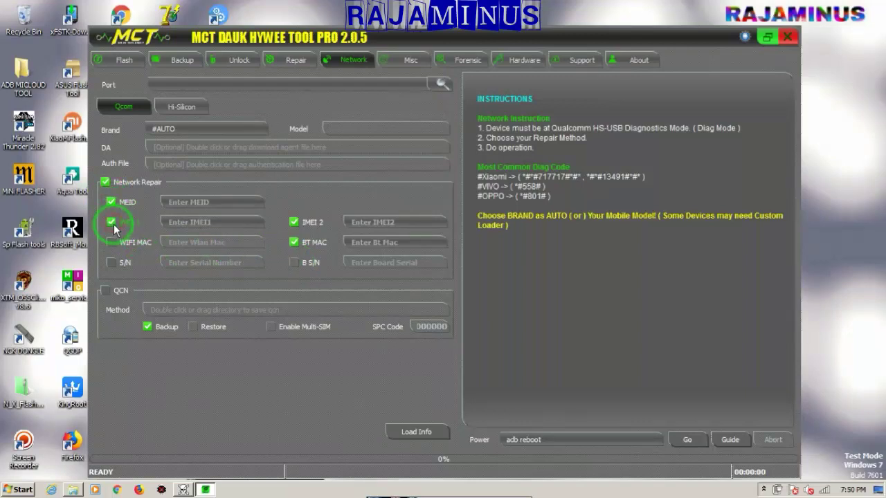
Fill in sample device numbers for the MEID and IMEI 1 entries
{"action": "left_click", "coordinate": [179, 201]}
{"action": "type", "text": "1234567890"}
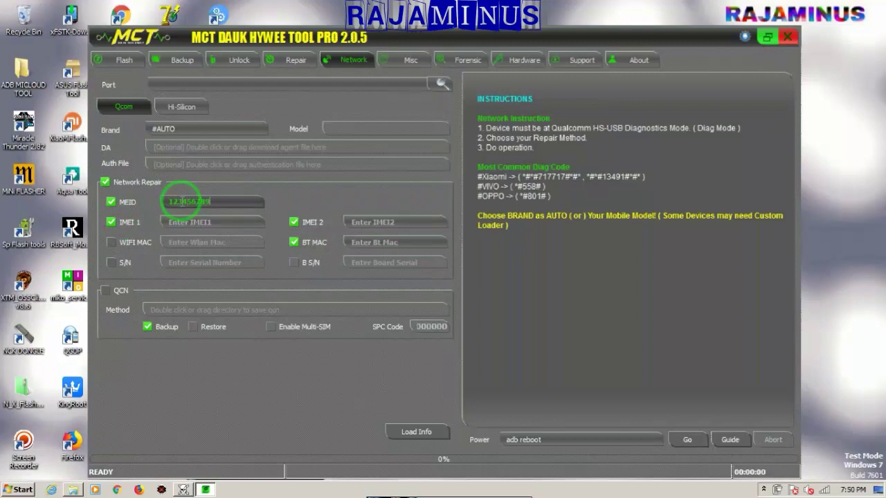
{"action": "left_click", "coordinate": [183, 223]}
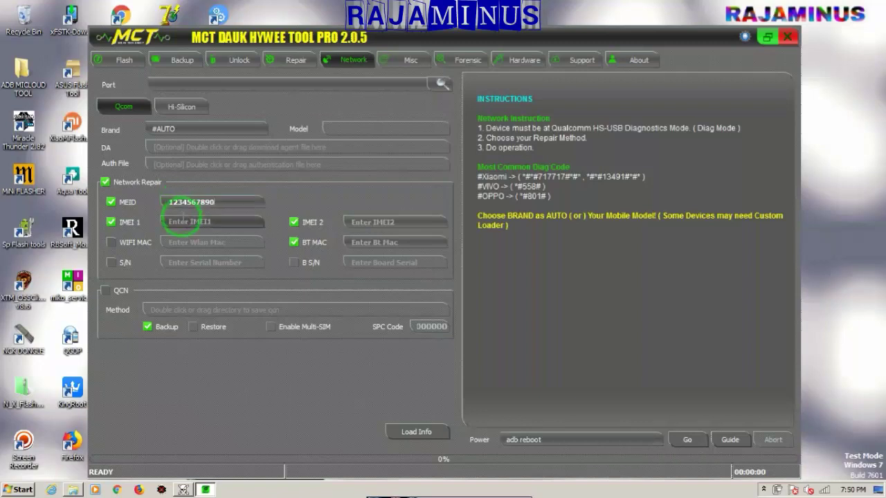
{"action": "type", "text": "87654321"}
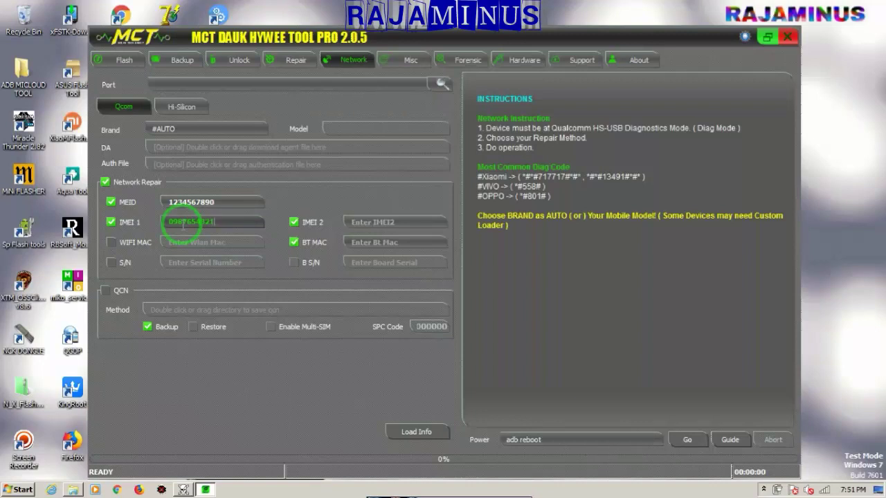
Enable the WIFI MAC and S/N repair entries, and try to select Restore for QCN
{"action": "left_click", "coordinate": [111, 247]}
{"action": "left_click", "coordinate": [111, 262]}
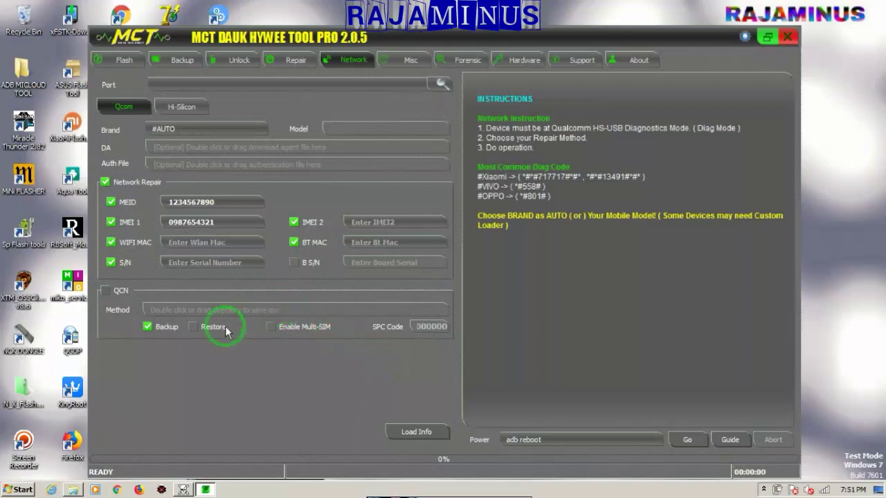
{"action": "left_click", "coordinate": [194, 326]}
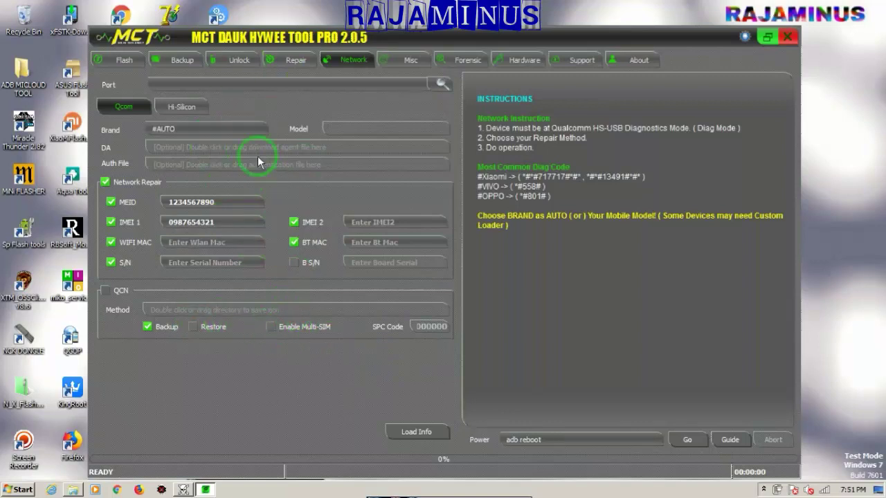
Review the Hi-Silicon network repair options and the Misc functions for Extract, Boot Image and Sparse Image
{"action": "left_click", "coordinate": [182, 106]}
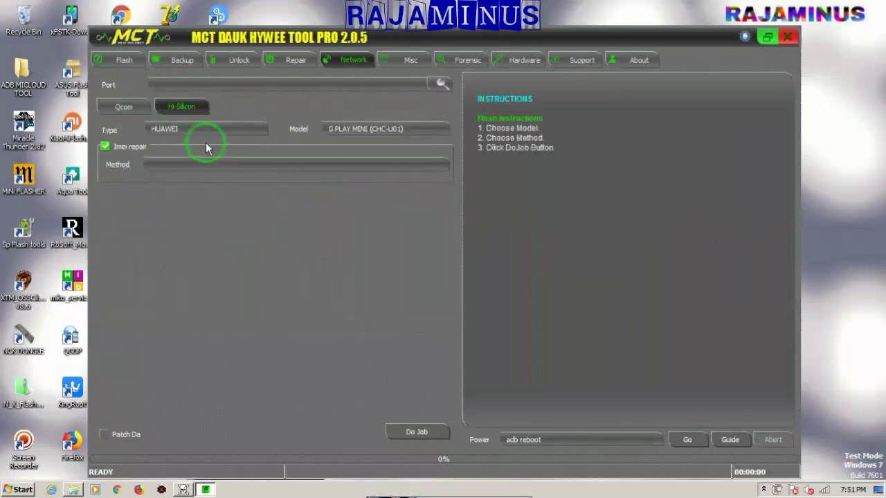
{"action": "left_click", "coordinate": [396, 61]}
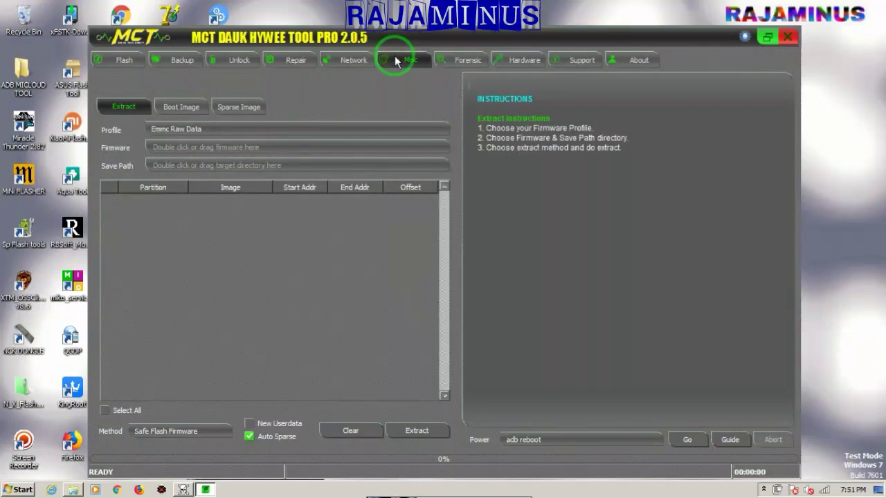
{"action": "left_click", "coordinate": [200, 109]}
{"action": "left_click", "coordinate": [223, 109]}
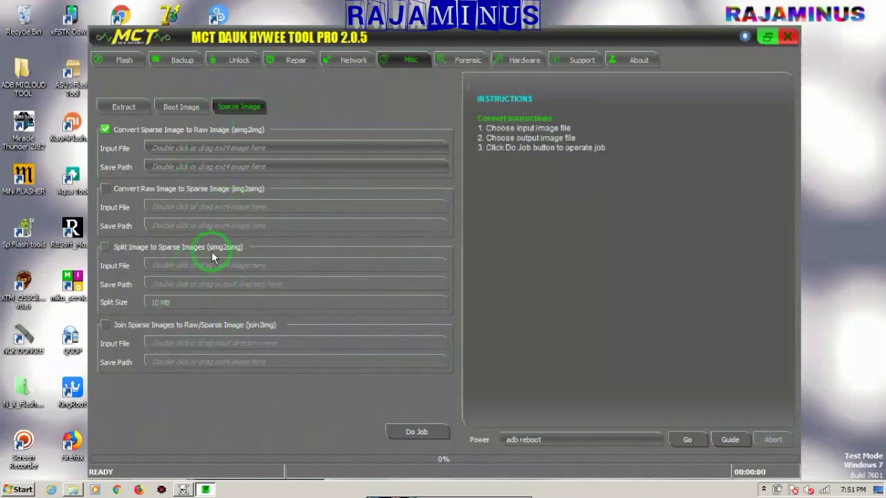
Review the Forensic options for Qcom, Emmc and Ext-Viewer, and the Hardware lists for Device Info, Chip Info and Test Point
{"action": "left_click", "coordinate": [452, 61]}
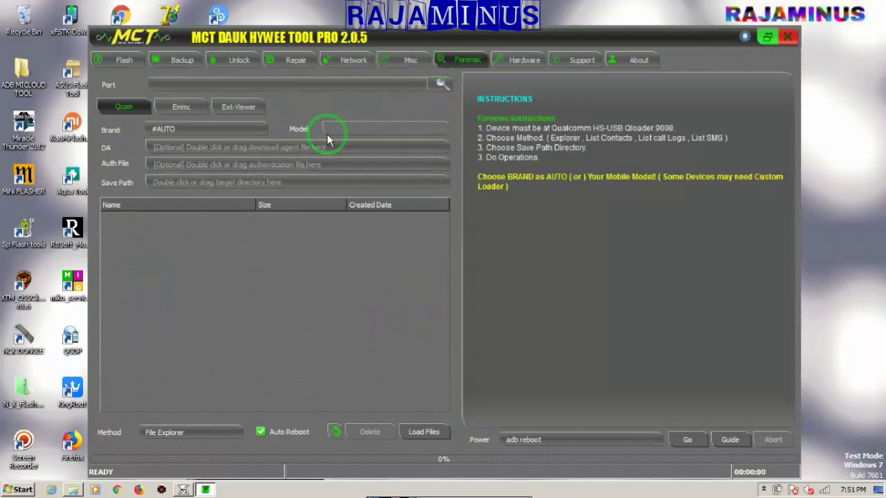
{"action": "left_click", "coordinate": [190, 107]}
{"action": "left_click", "coordinate": [239, 109]}
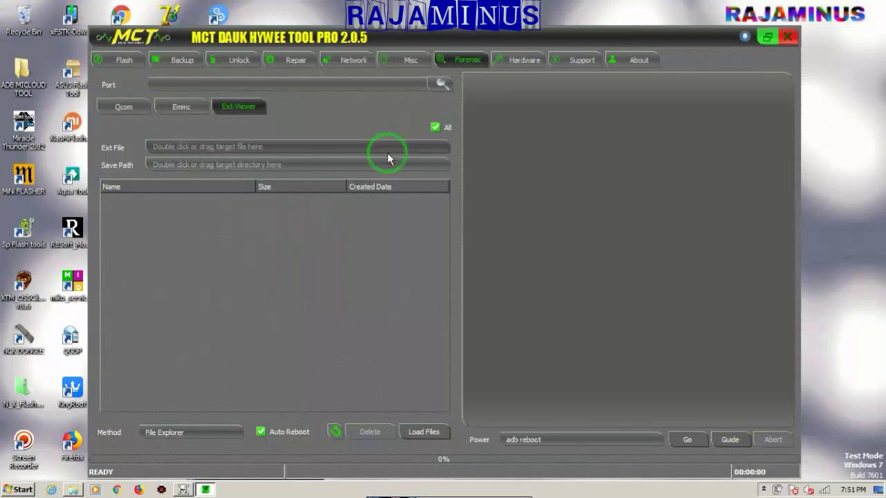
{"action": "left_click", "coordinate": [510, 61]}
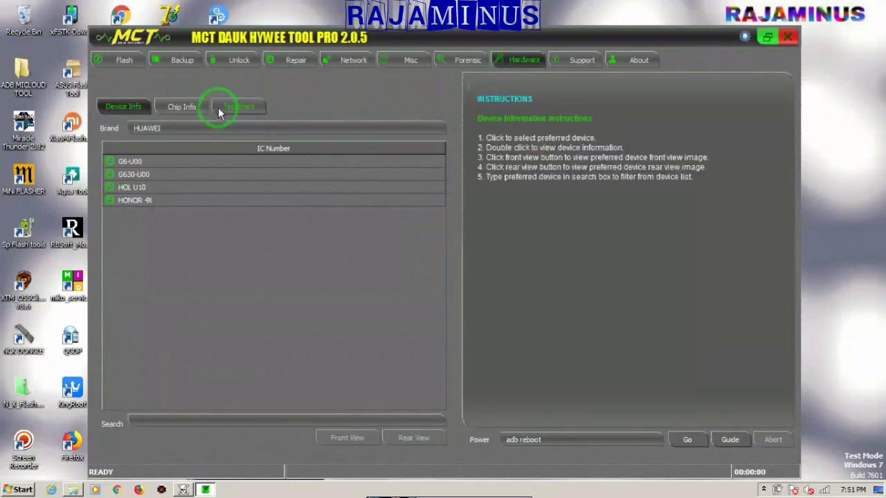
{"action": "left_click", "coordinate": [197, 106]}
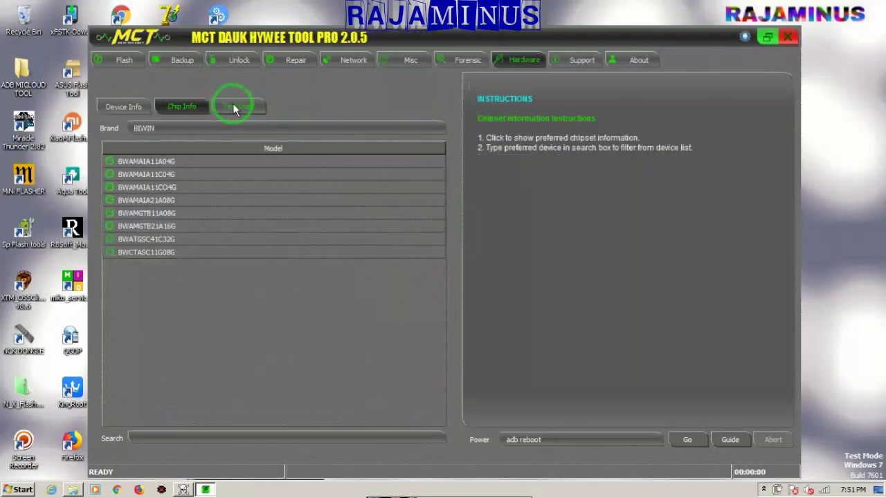
{"action": "left_click", "coordinate": [234, 107]}
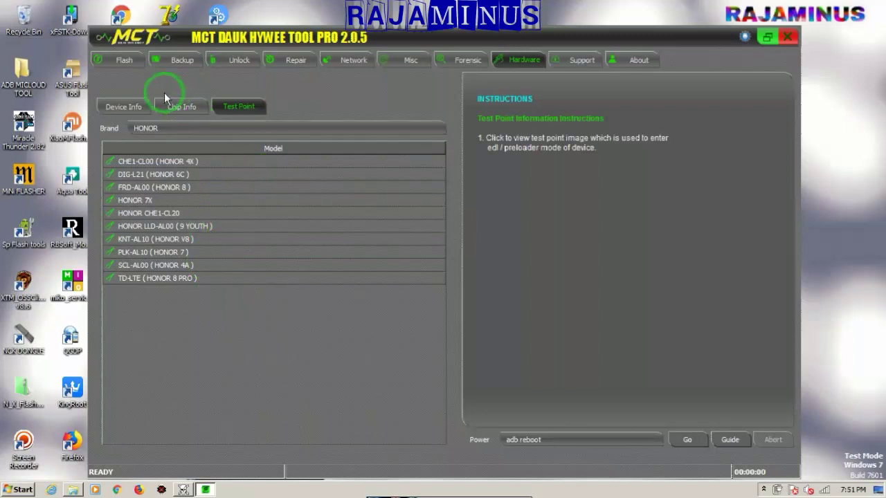
Revisit the Flash options for Emmc and Samsung, the Hi-Silicon network options, and the Repair options for Emmc and Samsung
{"action": "left_click", "coordinate": [130, 63]}
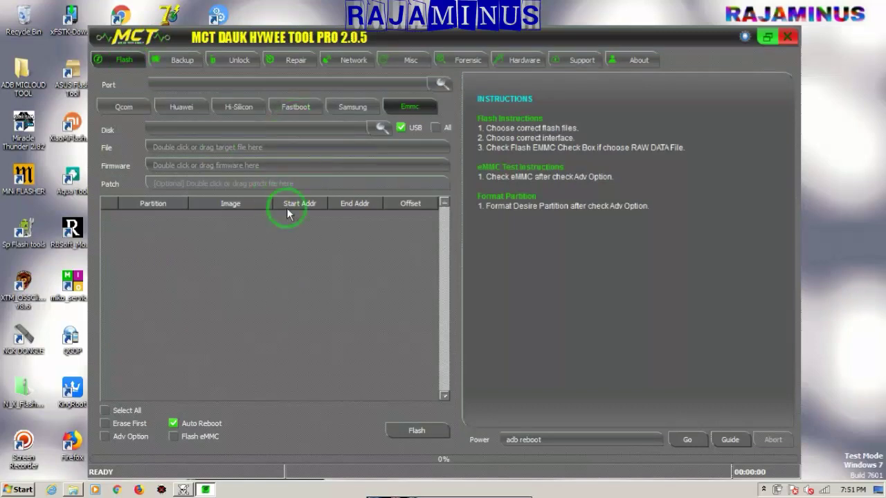
{"action": "left_click", "coordinate": [351, 108]}
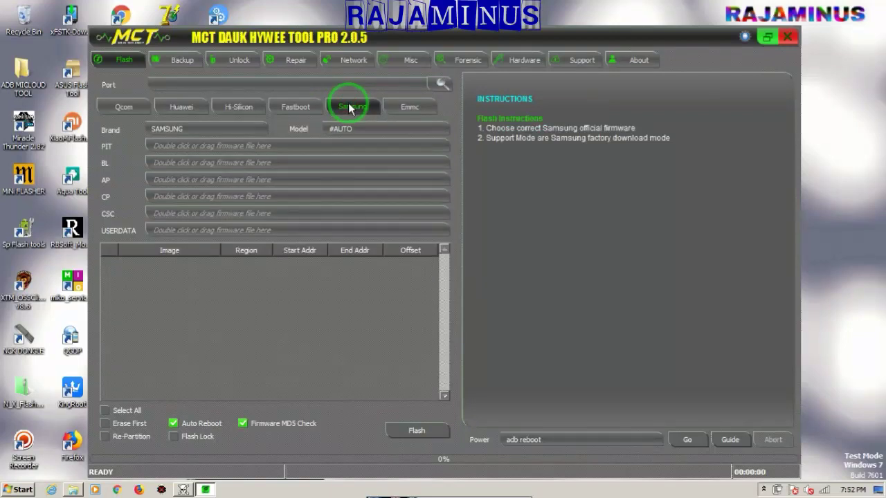
{"action": "left_click", "coordinate": [392, 57]}
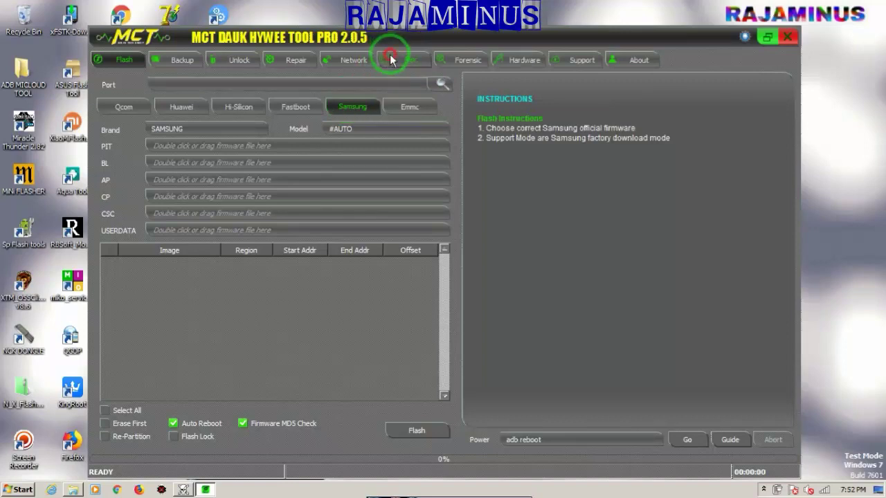
{"action": "left_click", "coordinate": [354, 62]}
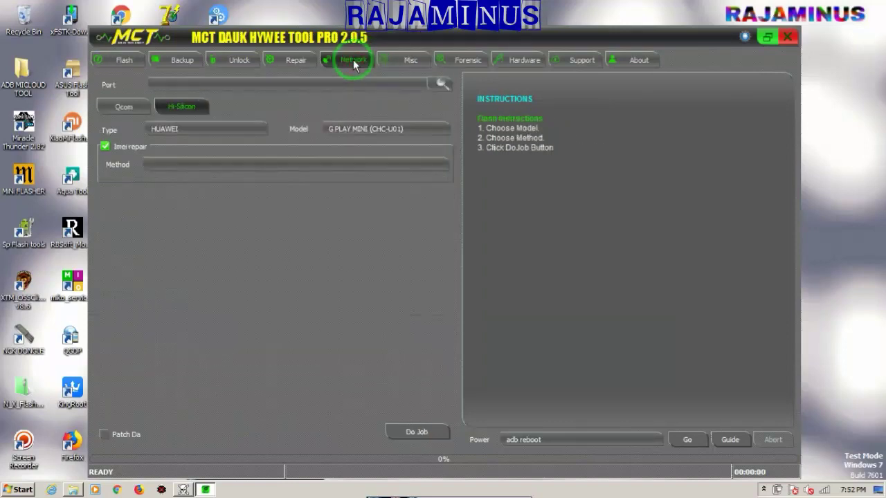
{"action": "left_click", "coordinate": [308, 61]}
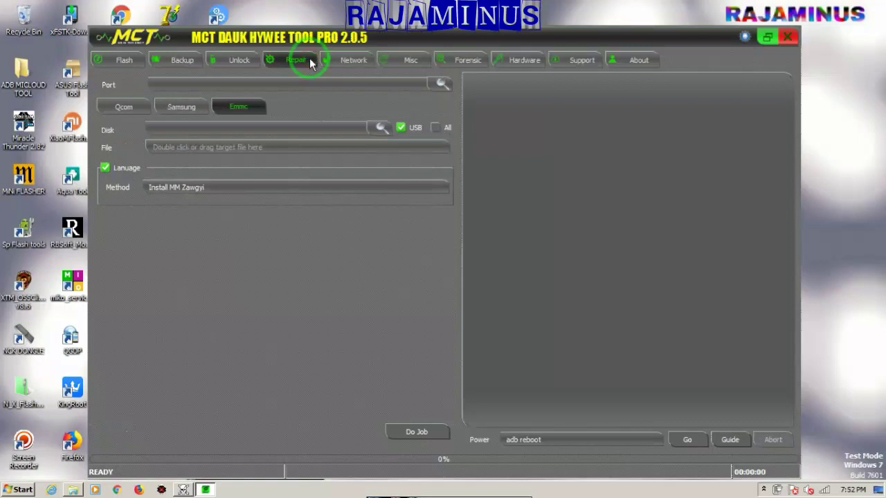
{"action": "left_click", "coordinate": [197, 110]}
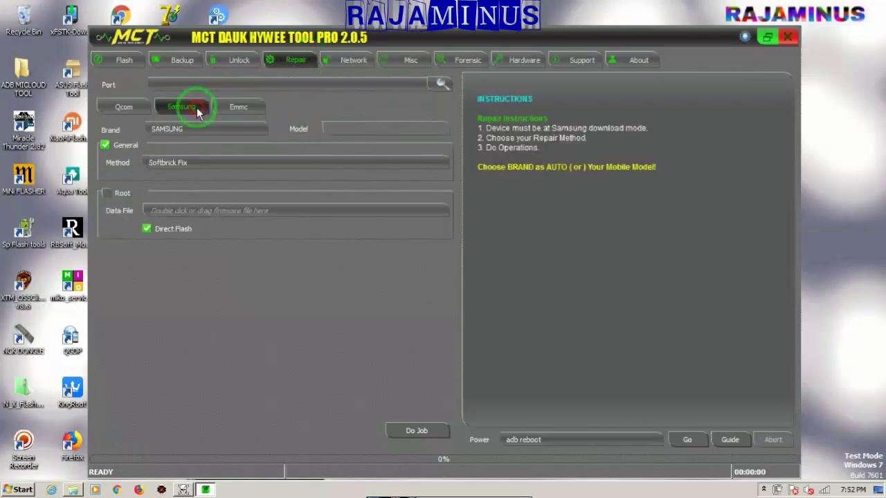